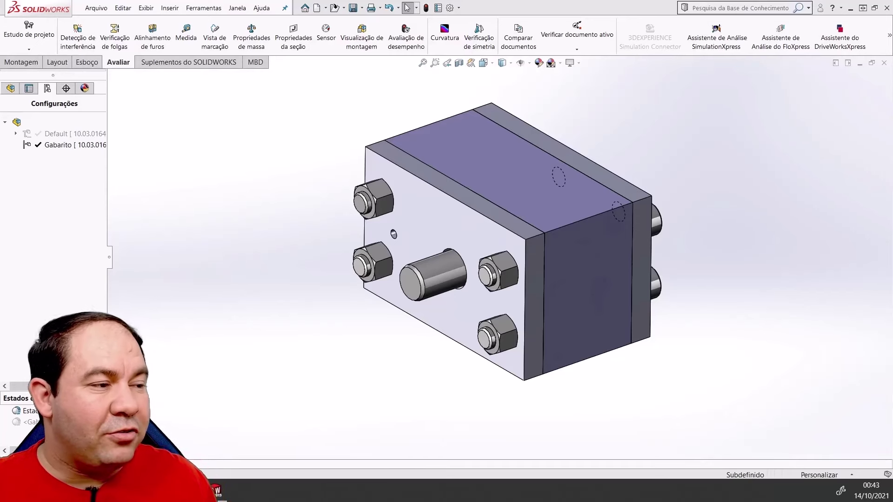
Step: View the block's front face straight on (Ctrl+8), then return to isometric (Ctrl+7)
click(439, 215)
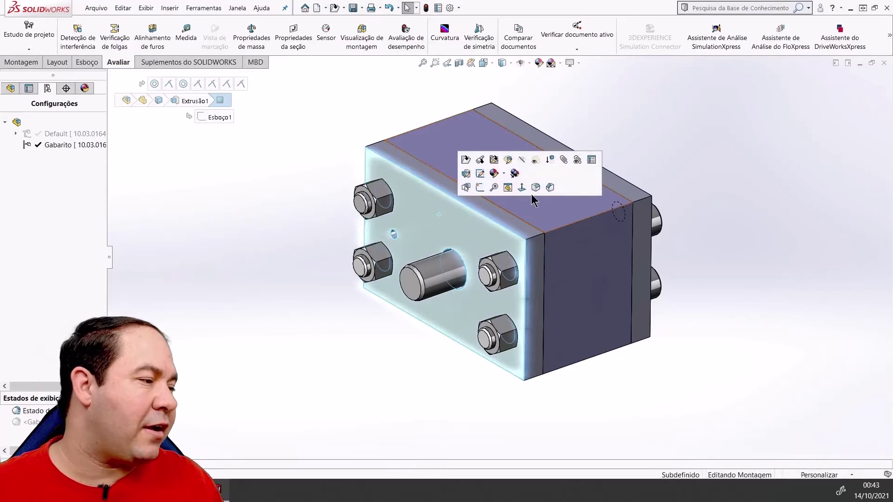
key(ctrl+8)
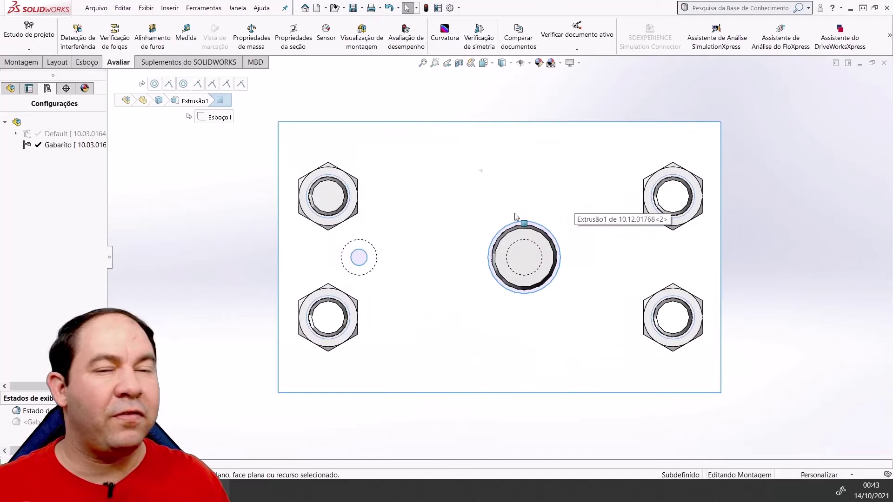
click(243, 207)
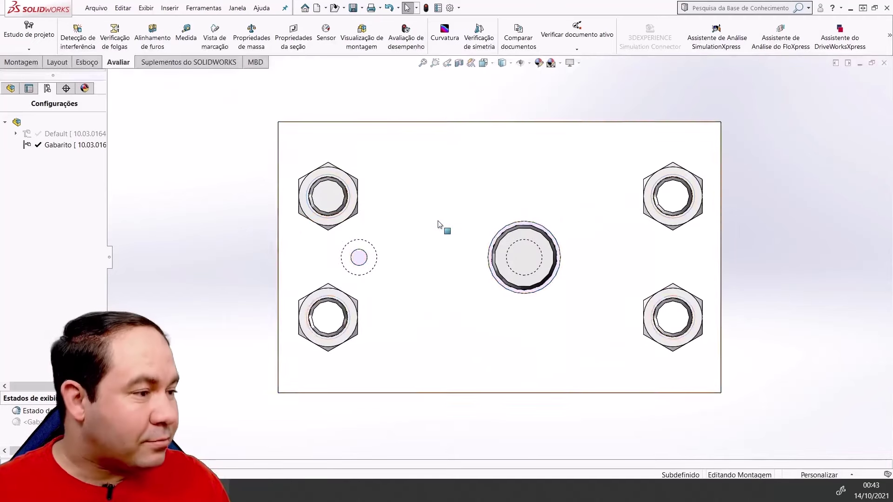
key(ctrl+7)
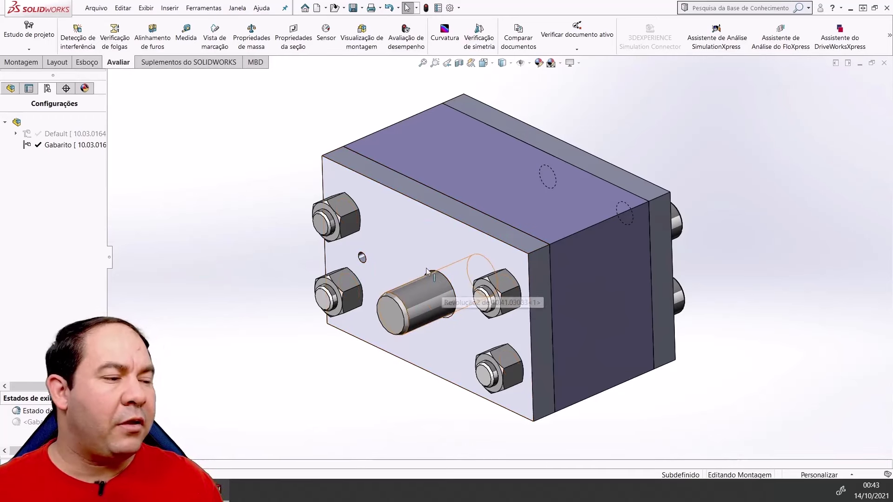
Step: Look at the front plate face-on again, then orbit the block into a rotated 3D view
click(412, 243)
click(495, 217)
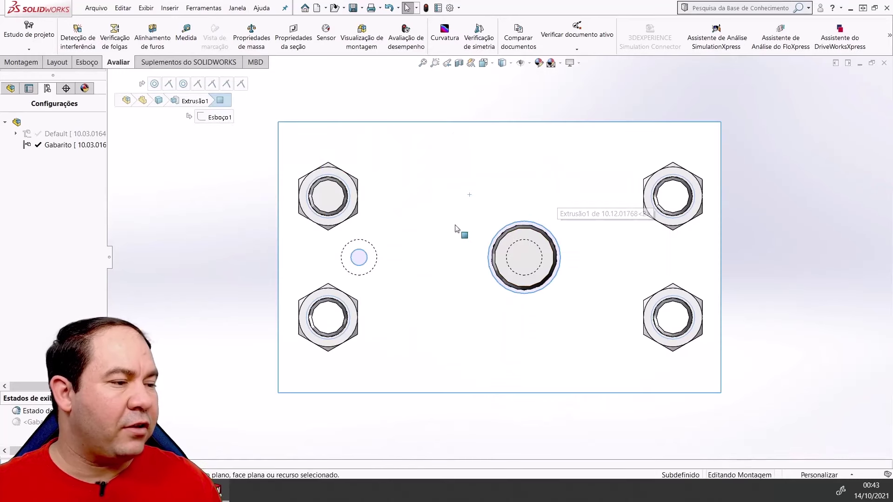
scroll(683, 219, up, 2)
middle_drag(574, 256, 485, 303)
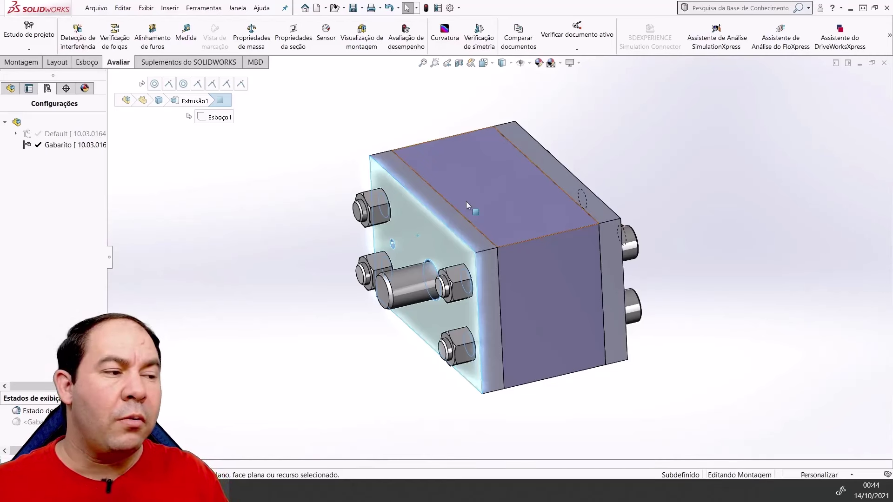
click(402, 124)
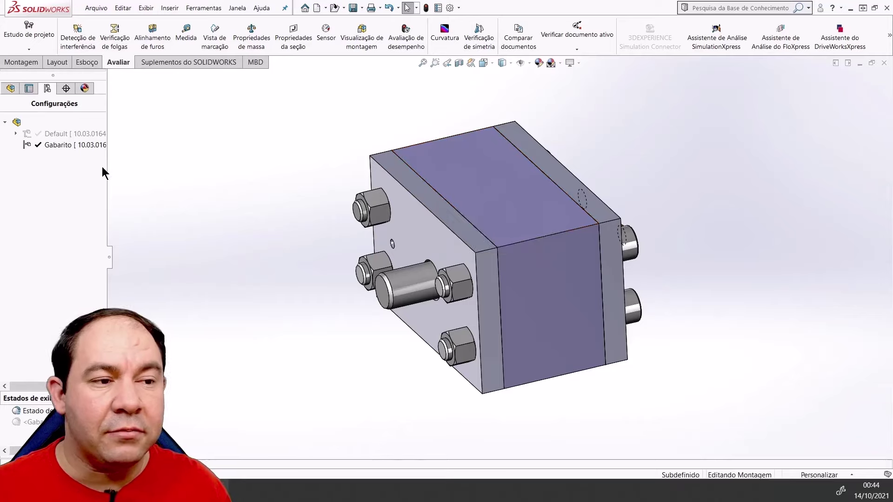
Step: Make the outer block part transparent with Change Transparency and orbit to an oblique view
right_click(442, 204)
click(511, 108)
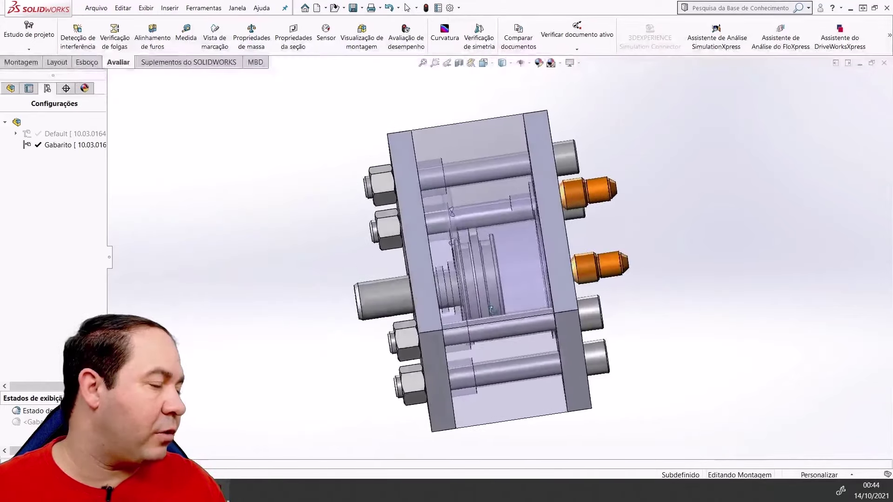
mouse_move(465, 260)
middle_down()
mouse_move(474, 267)
mouse_move(473, 252)
middle_up()
scroll(474, 267, down, 3)
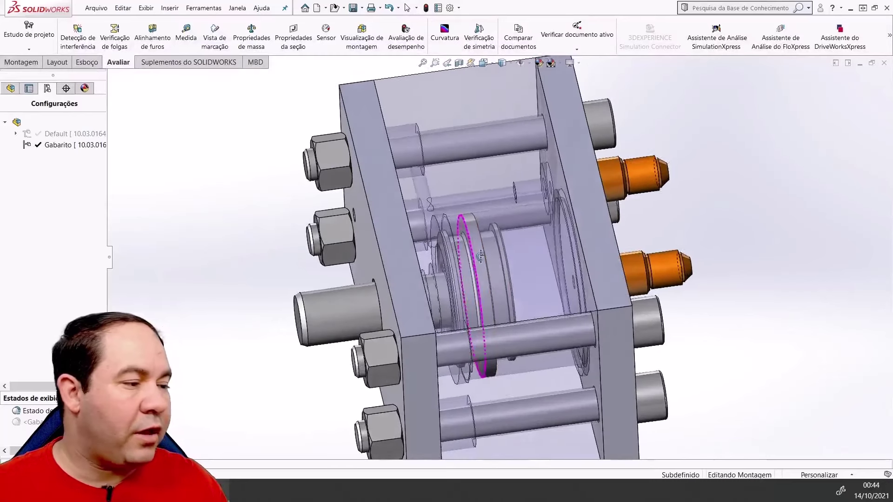
Step: Slide the inner shaft and discs back and forth along their axis, orbiting between moves
drag(517, 252, 528, 235)
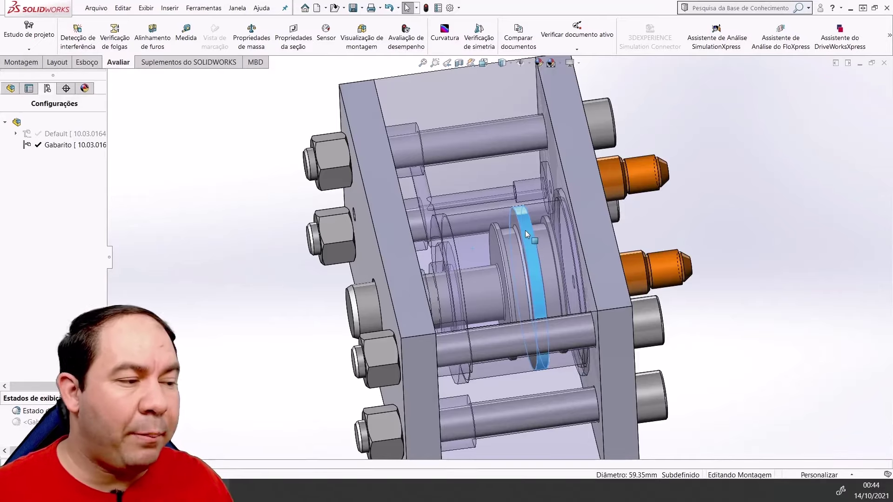
mouse_move(503, 264)
middle_down()
mouse_move(508, 240)
mouse_move(531, 259)
middle_up()
drag(546, 250, 560, 248)
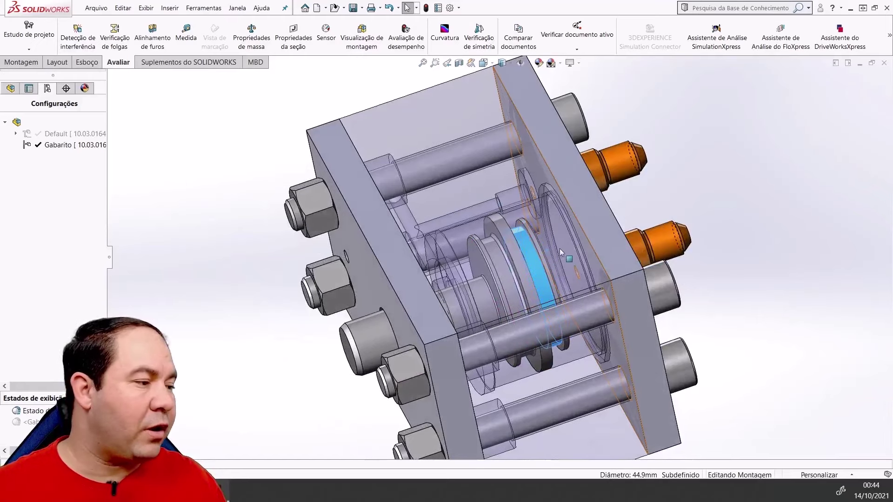
mouse_move(520, 263)
middle_down()
mouse_move(498, 263)
mouse_move(527, 227)
mouse_move(518, 280)
middle_up()
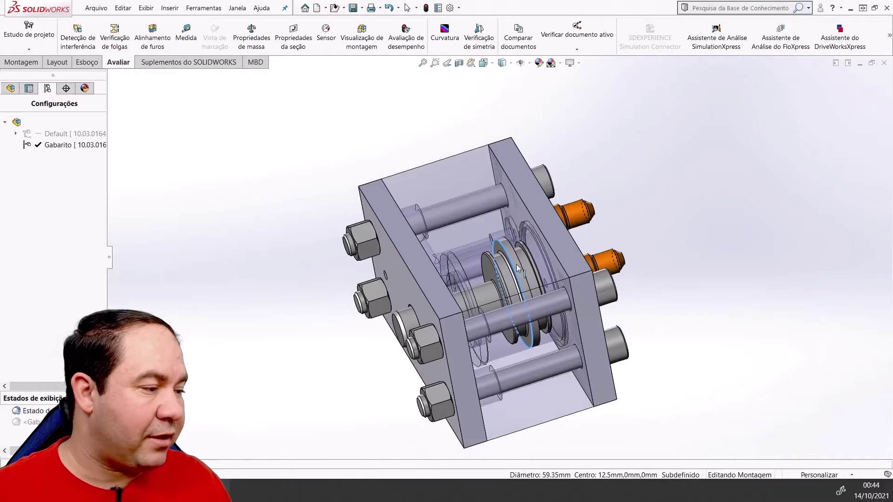
mouse_move(518, 263)
middle_down()
mouse_move(543, 266)
mouse_move(513, 326)
mouse_move(609, 220)
middle_up()
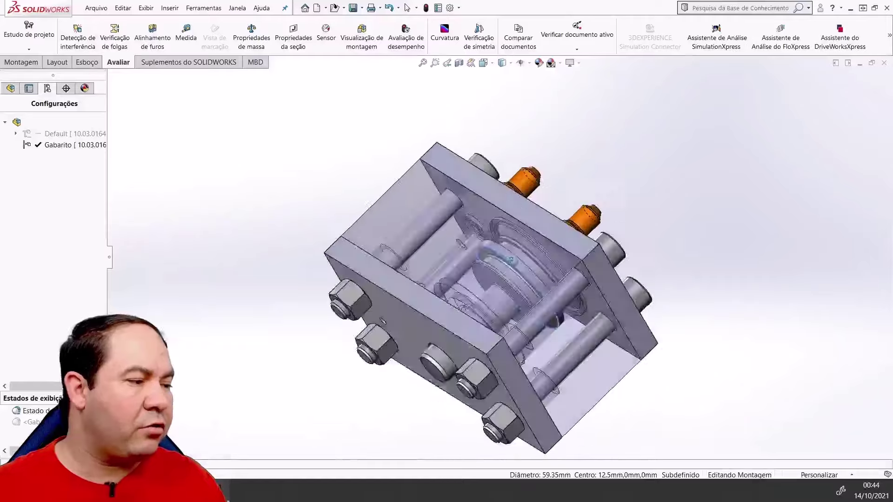
scroll(605, 220, down, 3)
mouse_move(564, 214)
middle_down()
mouse_move(578, 235)
mouse_move(570, 233)
middle_up()
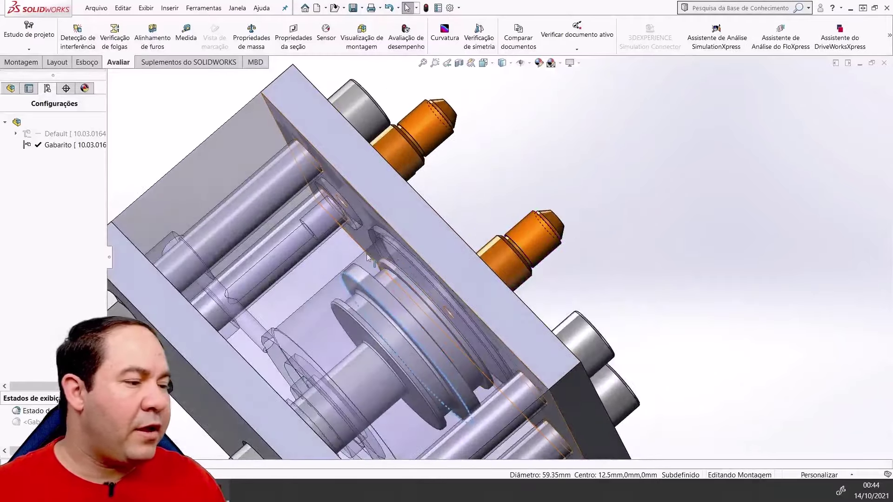
scroll(409, 300, up, 3)
Step: Slide the pulley and shaft out through the front plate and view the box from other sides
middle_drag(416, 316, 432, 292)
drag(433, 292, 390, 320)
scroll(391, 320, up, 2)
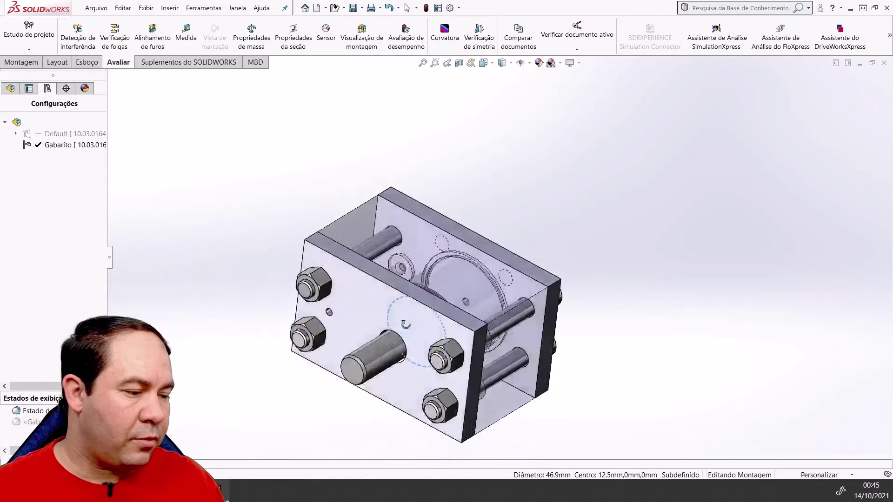
middle_drag(390, 320, 361, 326)
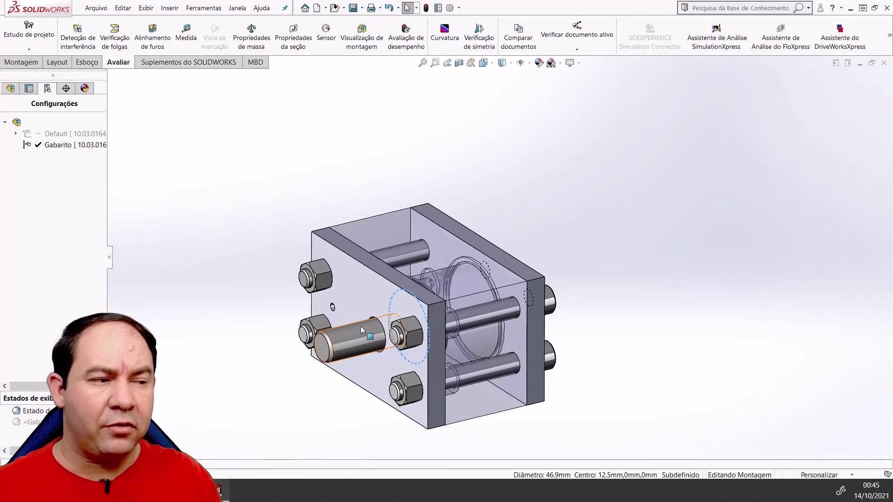
mouse_move(361, 325)
middle_down()
mouse_move(420, 321)
mouse_move(376, 430)
mouse_move(443, 148)
mouse_move(403, 385)
mouse_move(405, 349)
mouse_move(458, 307)
middle_up()
scroll(404, 349, down, 3)
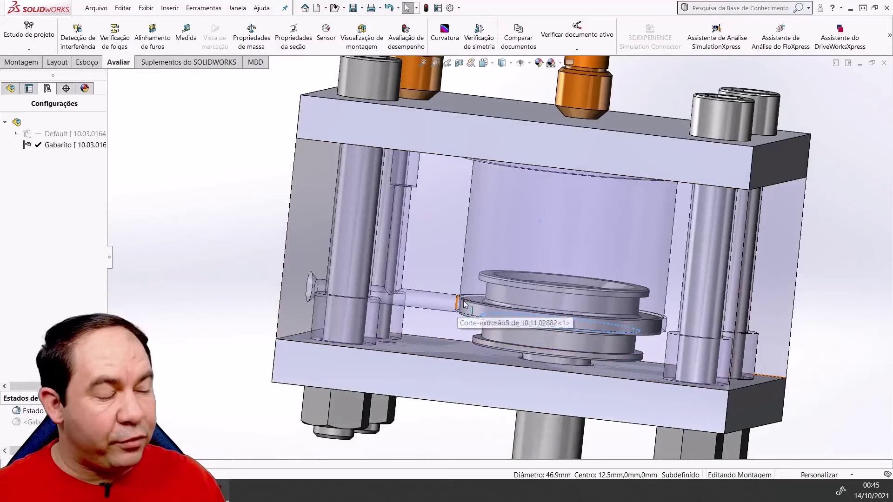
click(521, 296)
middle_drag(526, 277, 438, 260)
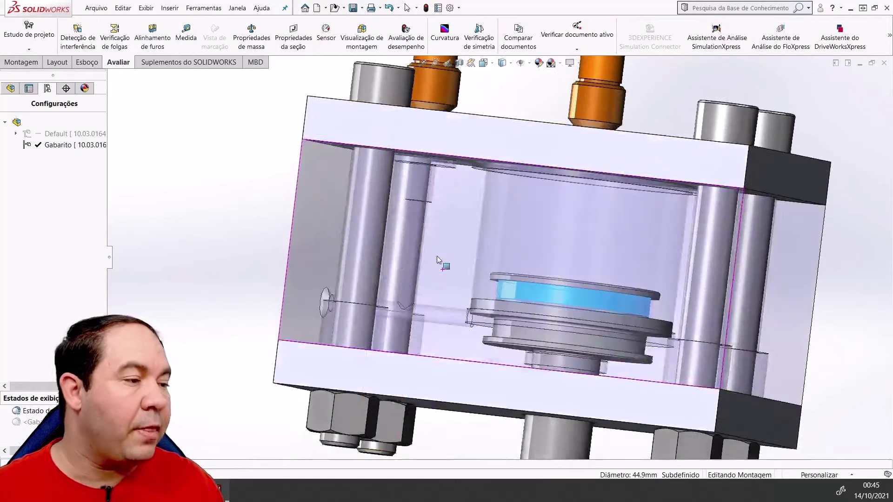
middle_drag(435, 132, 463, 173)
scroll(464, 173, up, 3)
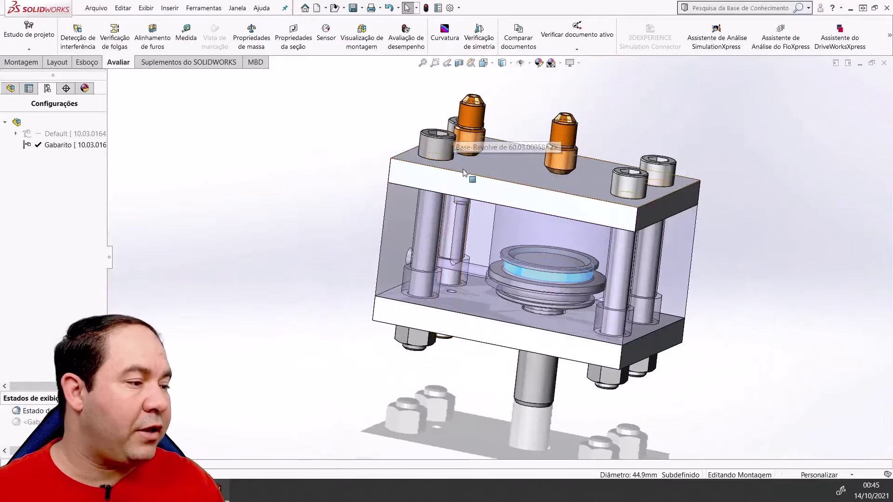
scroll(464, 173, down, 2)
scroll(472, 222, down, 3)
middle_drag(445, 324, 384, 317)
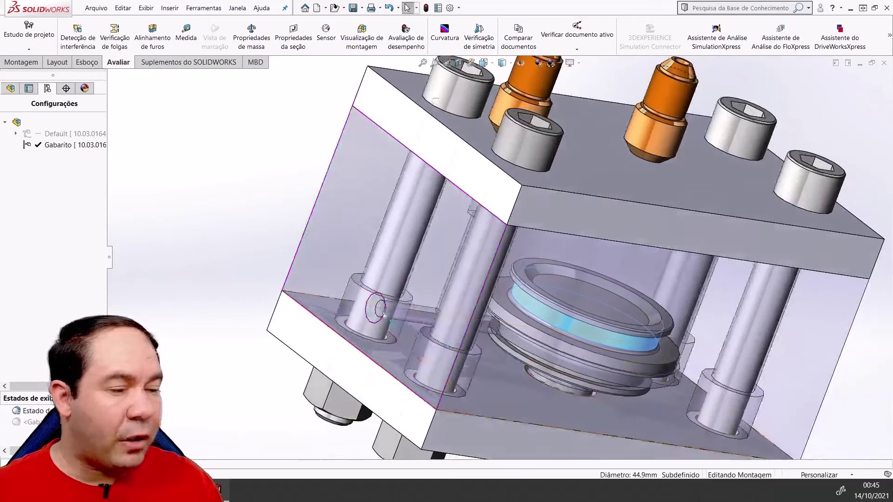
scroll(403, 312, down, 2)
scroll(405, 302, down, 2)
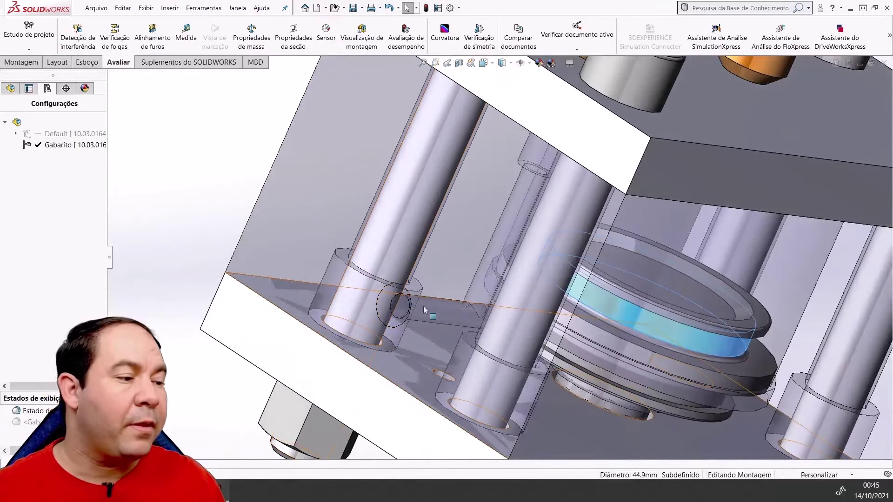
middle_drag(424, 310, 424, 324)
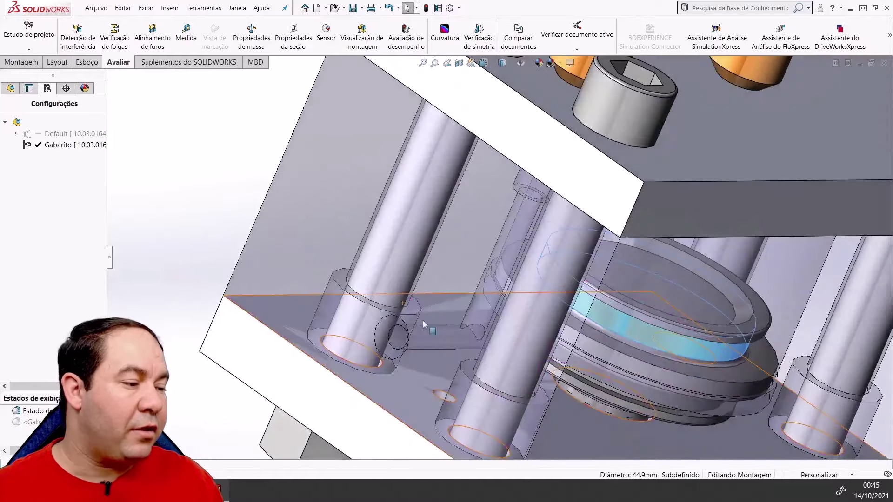
middle_drag(479, 341, 354, 292)
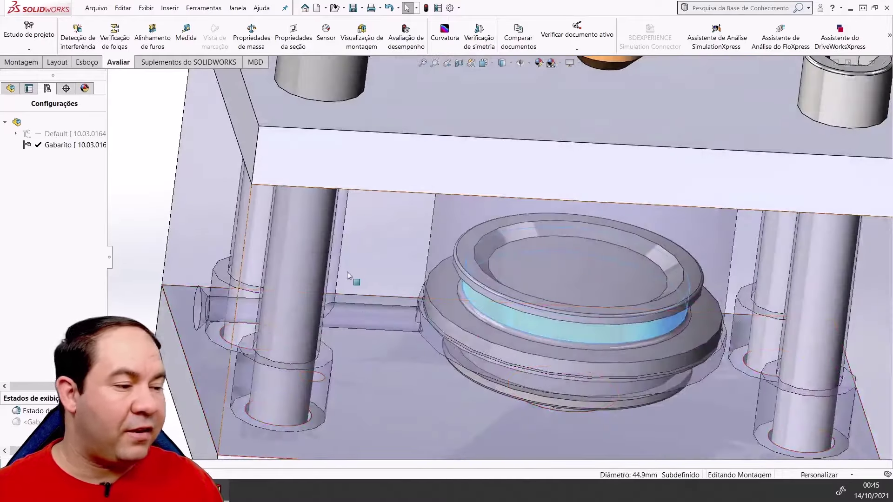
scroll(340, 261, down, 2)
middle_drag(392, 238, 425, 153)
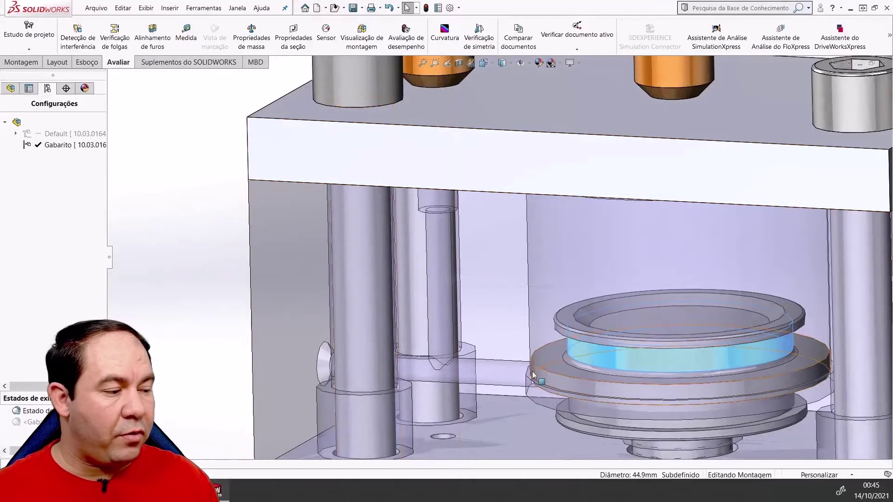
middle_drag(572, 378, 522, 398)
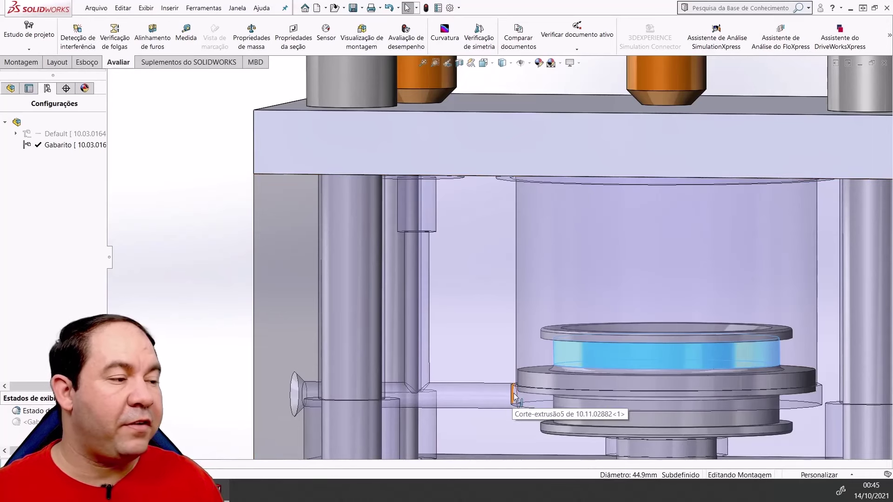
scroll(516, 395, up, 3)
scroll(473, 314, up, 2)
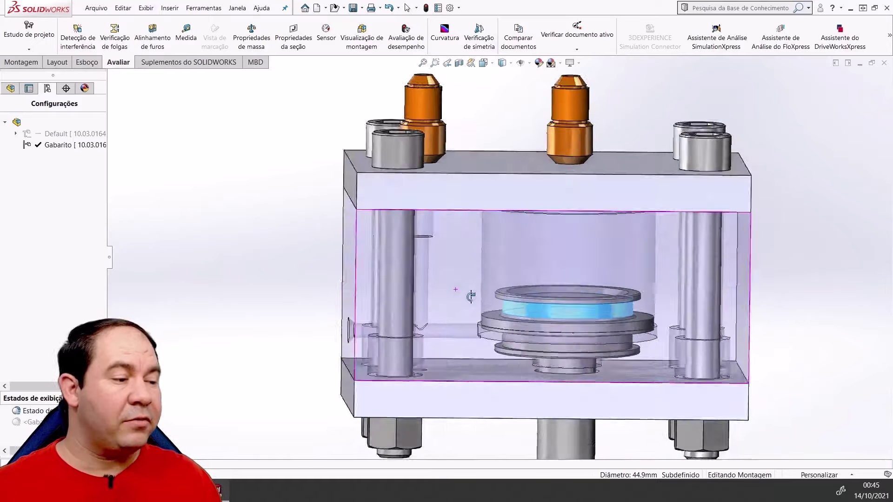
middle_drag(471, 297, 409, 119)
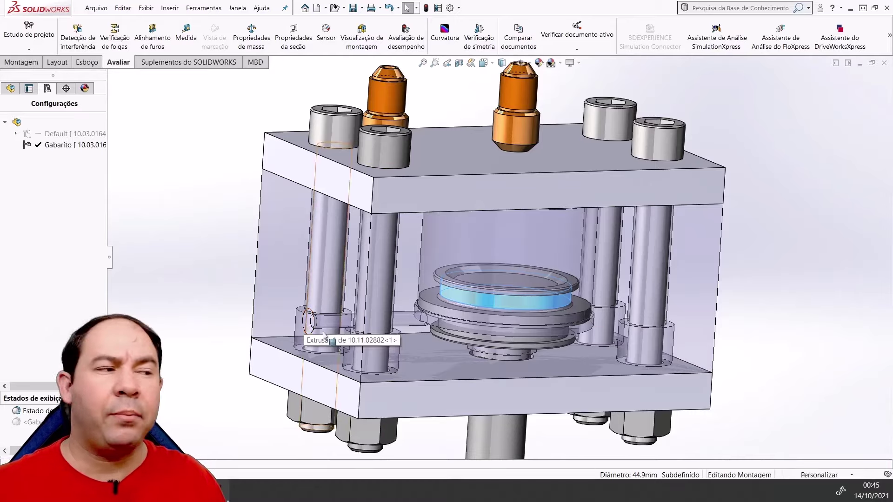
mouse_move(324, 335)
middle_down()
mouse_move(434, 102)
mouse_move(425, 121)
middle_up()
middle_drag(721, 297, 703, 343)
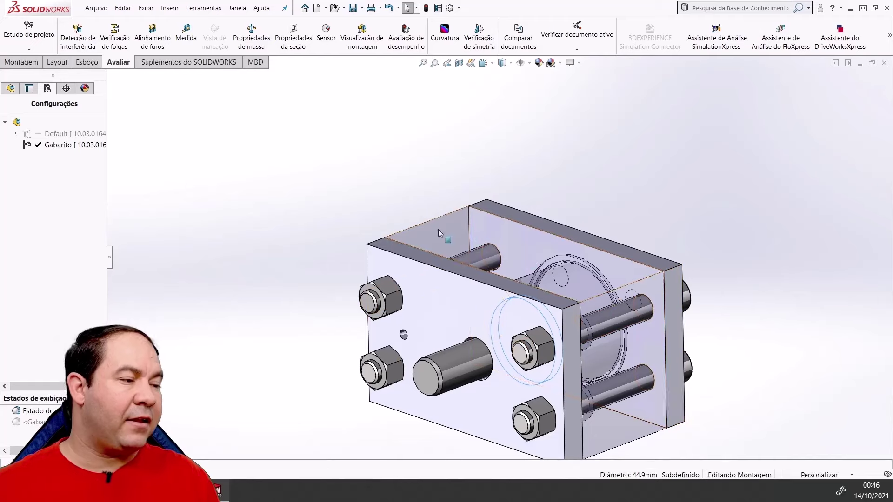
middle_drag(560, 267, 490, 292)
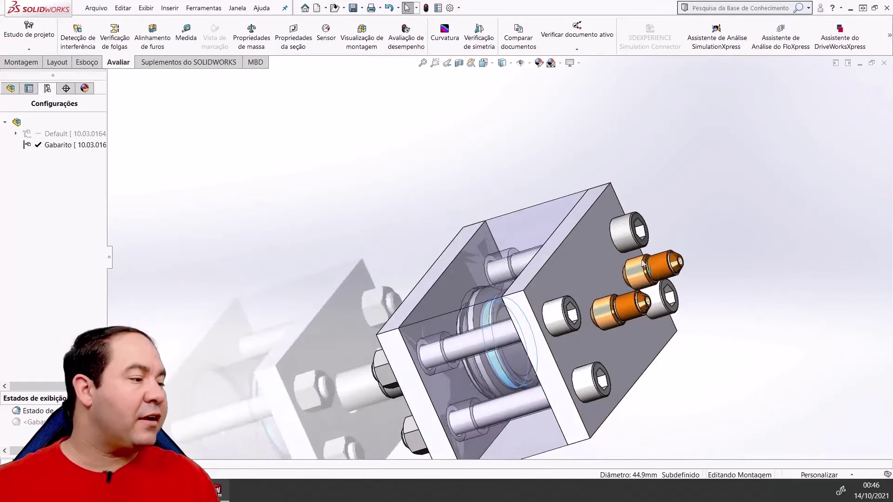
mouse_move(653, 278)
middle_down()
mouse_move(644, 253)
mouse_move(615, 269)
mouse_move(656, 395)
mouse_move(597, 445)
middle_up()
scroll(656, 394, down, 3)
middle_drag(530, 269, 545, 263)
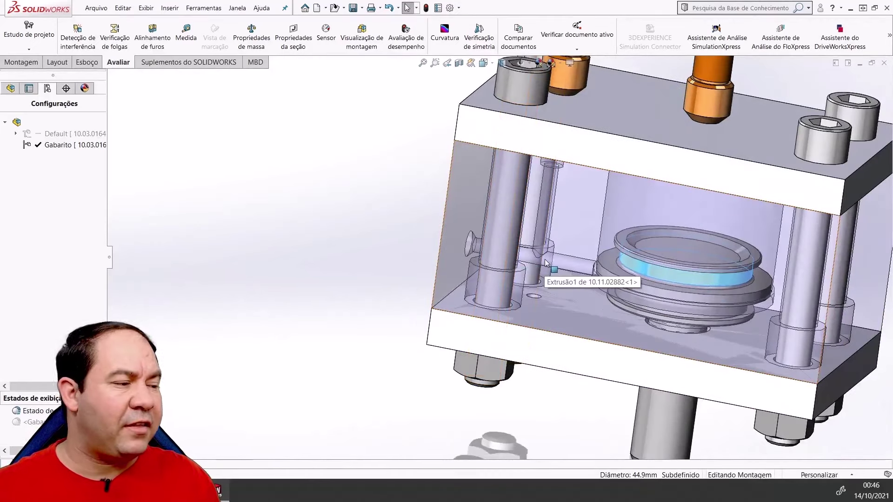
middle_drag(546, 263, 561, 116)
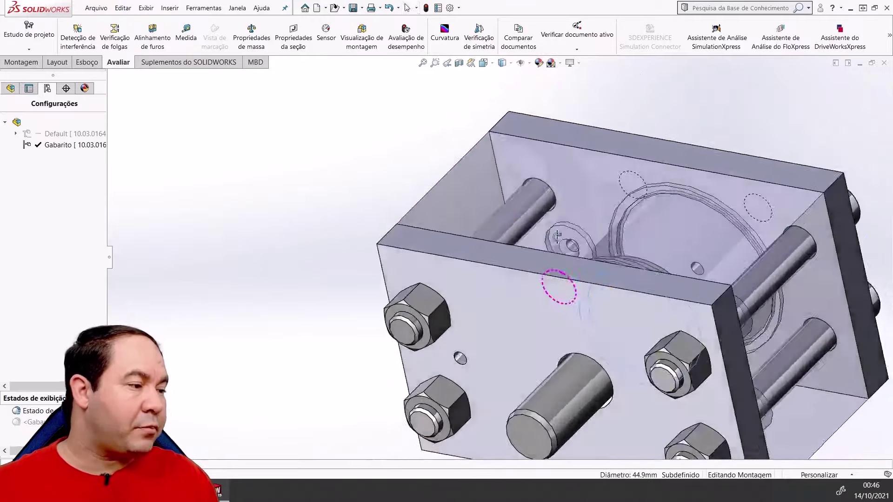
middle_drag(557, 235, 503, 221)
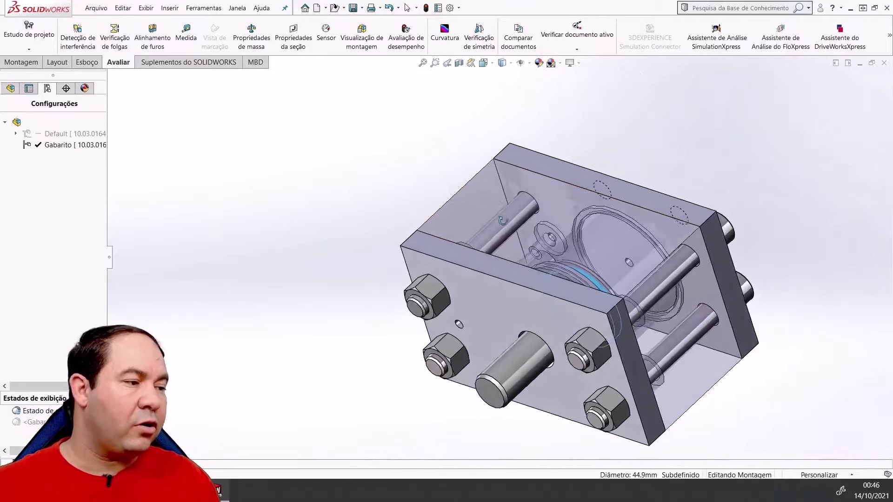
Step: Open the main block part in its own window and orbit to see its side holes
click(476, 202)
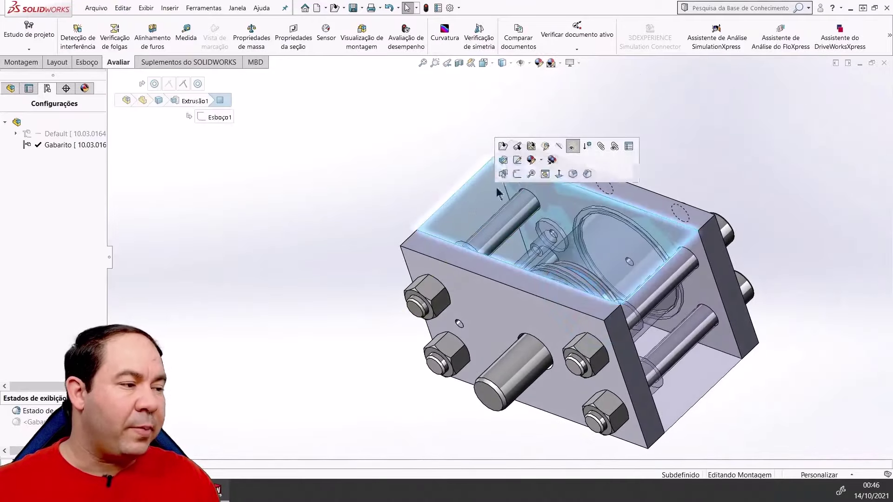
click(502, 146)
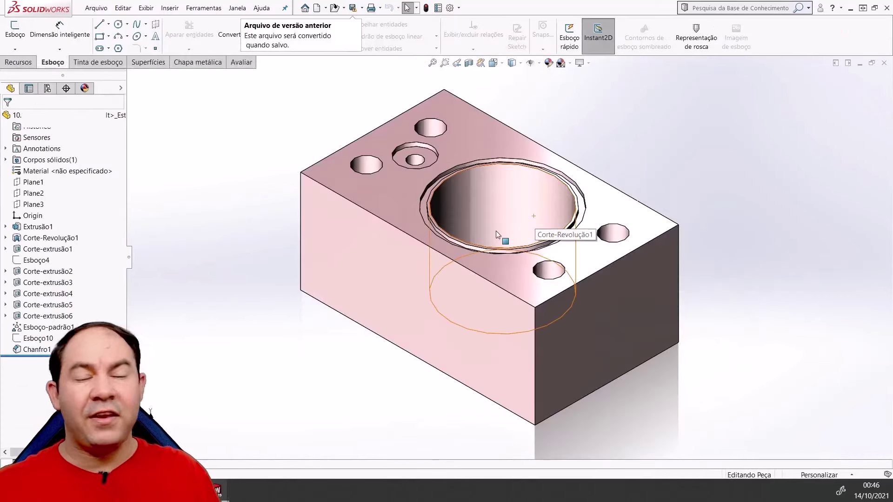
mouse_move(479, 289)
middle_down()
mouse_move(548, 243)
mouse_move(556, 193)
middle_up()
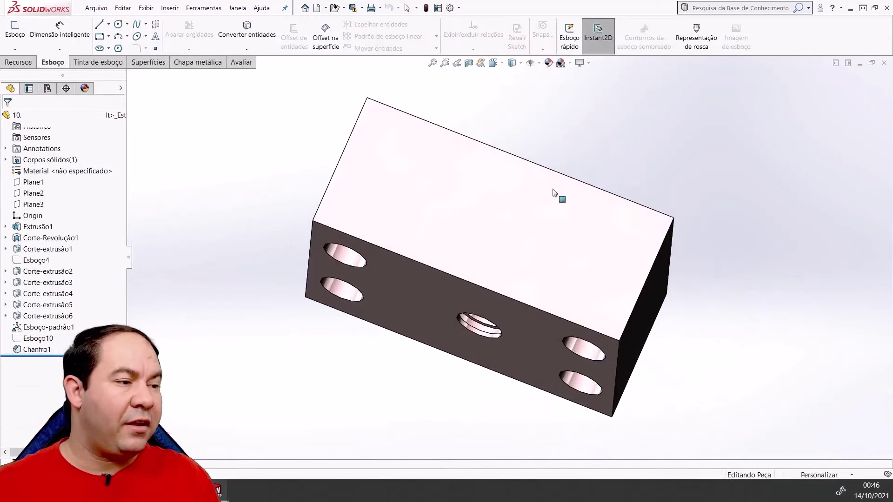
click(351, 136)
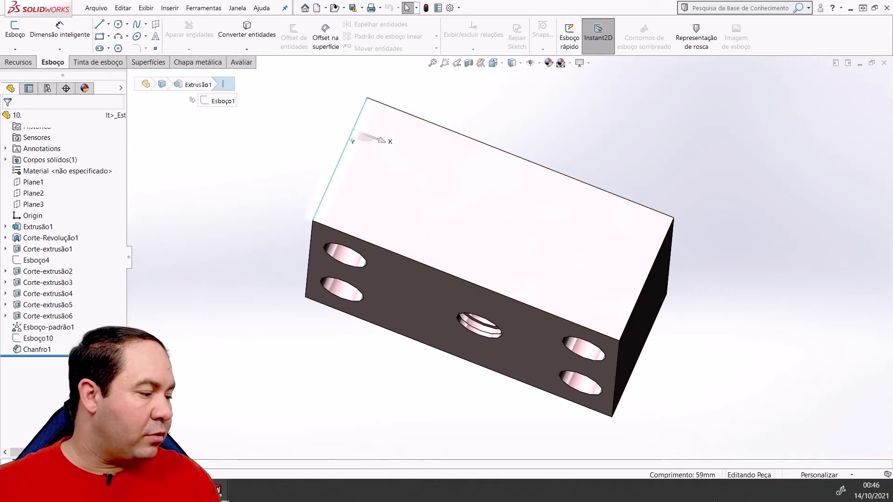
mouse_move(705, 433)
middle_down()
mouse_move(695, 343)
mouse_move(682, 331)
mouse_move(704, 467)
middle_up()
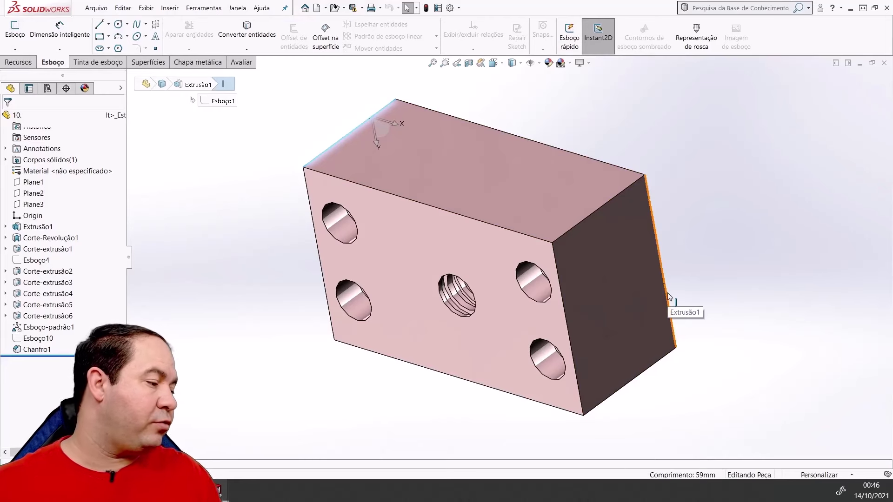
Step: Turn the large counterbore face toward the viewer and cut the part with a Plane1 section view
middle_drag(500, 197, 465, 193)
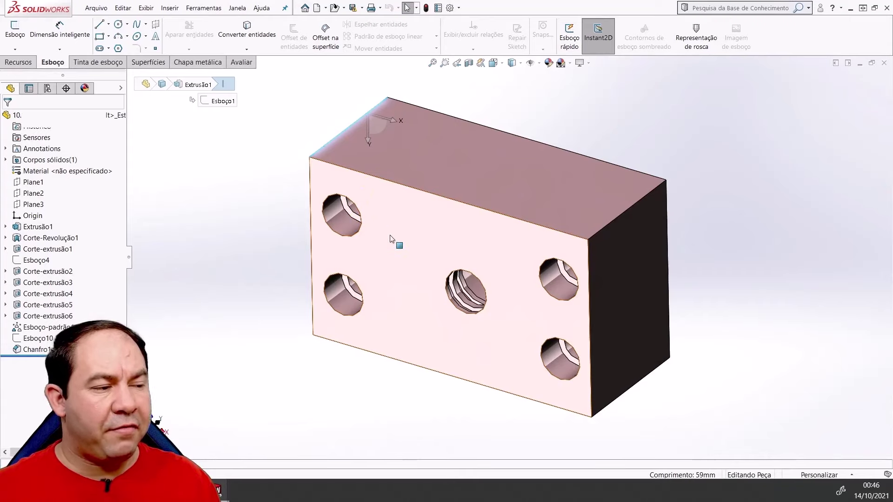
middle_drag(391, 239, 371, 345)
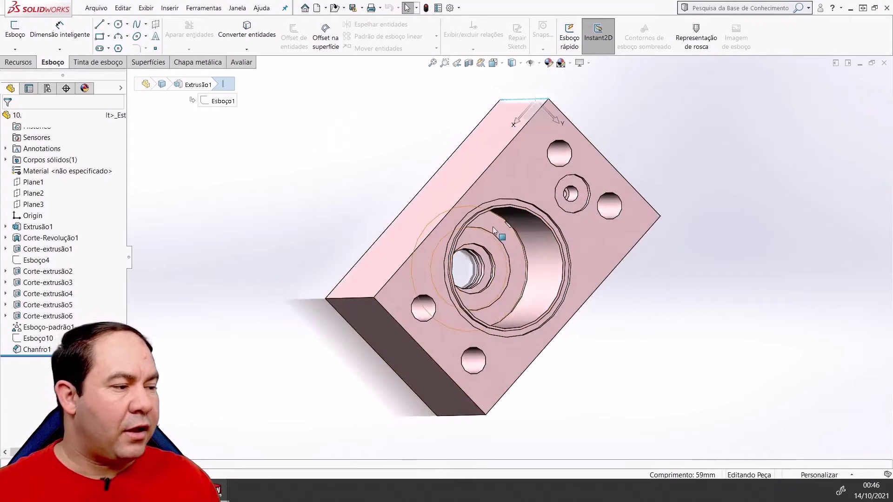
middle_drag(494, 230, 531, 247)
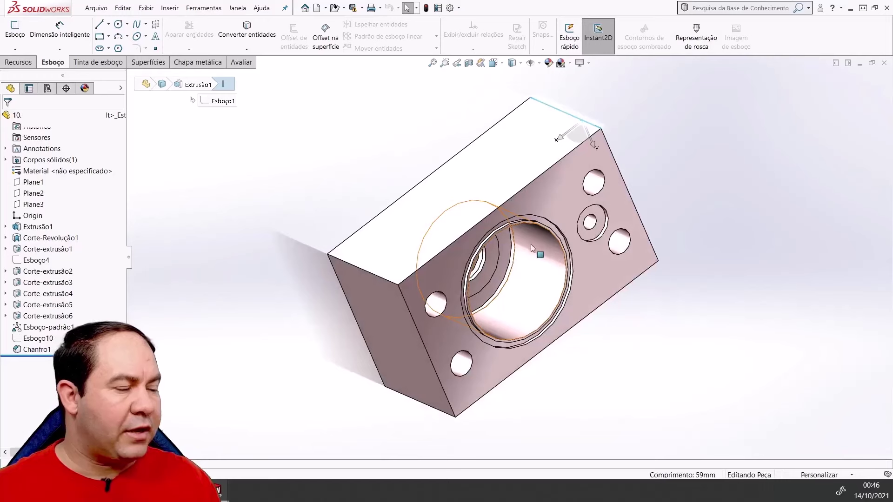
middle_drag(544, 243, 496, 237)
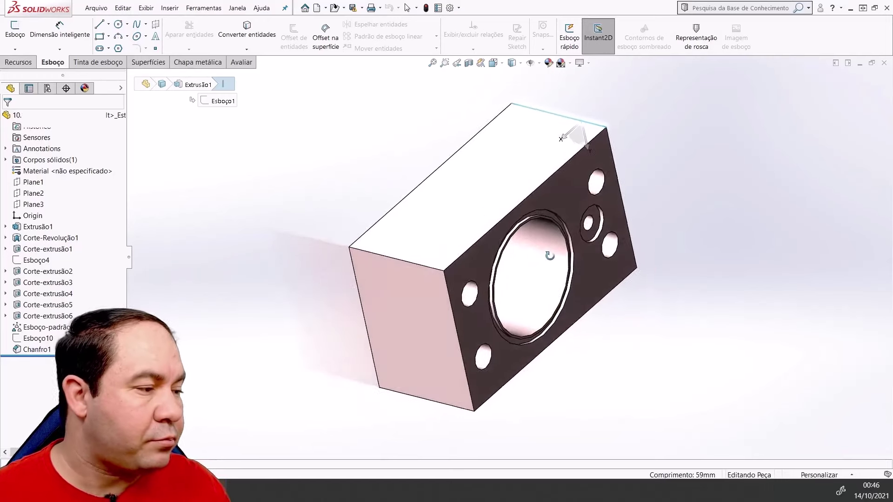
click(469, 64)
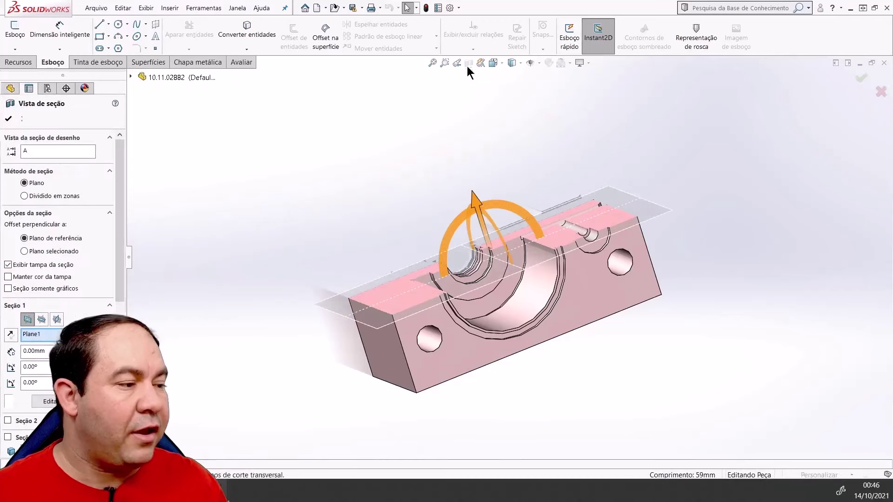
click(9, 120)
Step: Orbit the sectioned block through flat side, oblique, top-tilted and front views
middle_drag(333, 220, 392, 383)
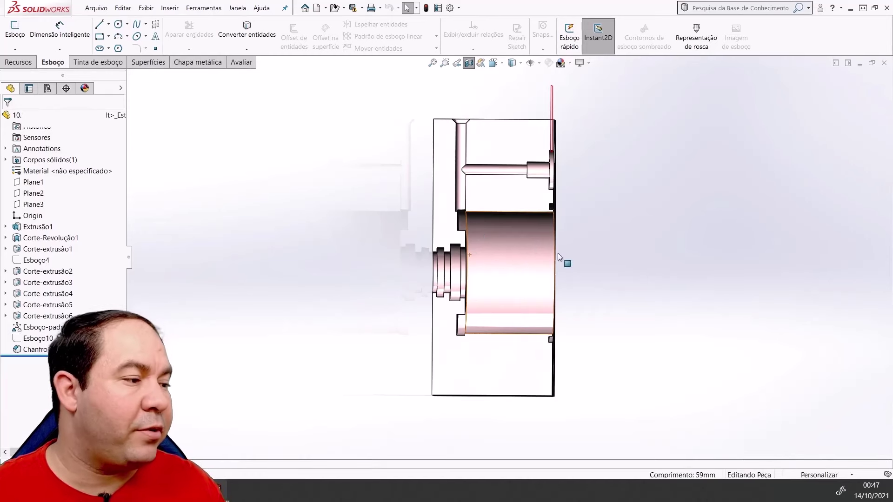
scroll(475, 239, down, 2)
mouse_move(470, 242)
middle_down()
mouse_move(545, 225)
mouse_move(543, 216)
middle_up()
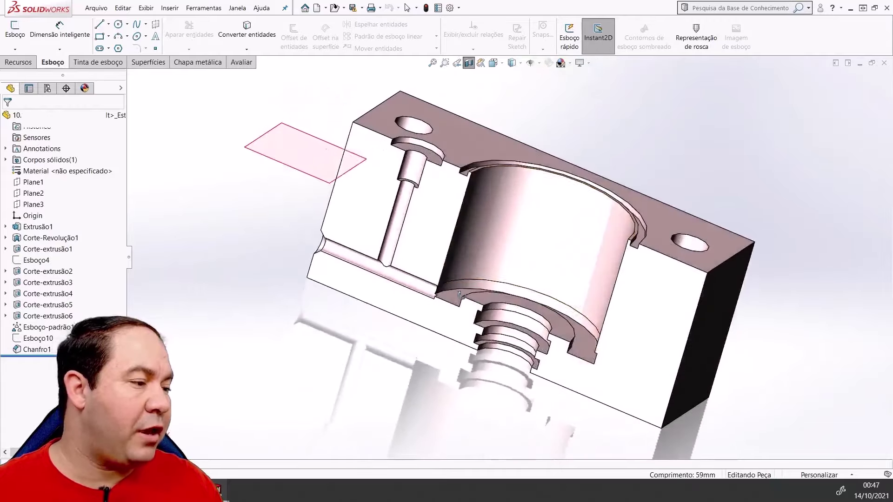
middle_drag(487, 172, 487, 164)
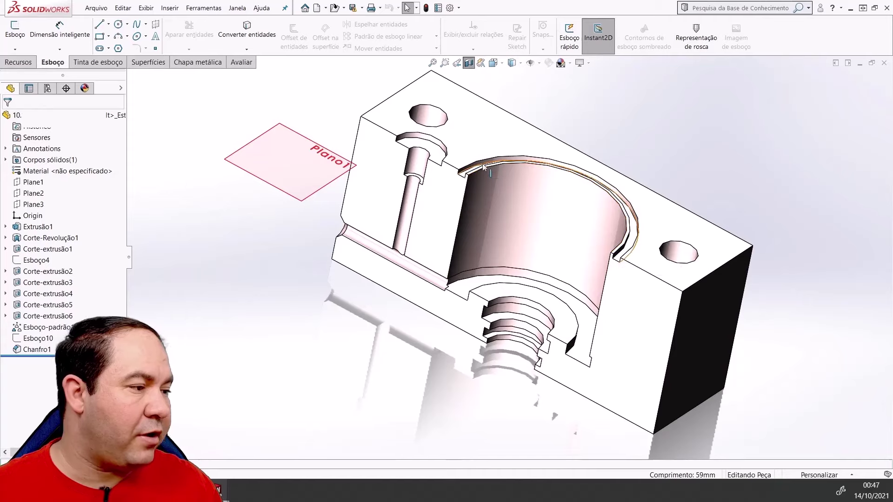
mouse_move(476, 171)
middle_down()
mouse_move(495, 86)
mouse_move(577, 216)
mouse_move(542, 349)
middle_up()
scroll(512, 319, down, 1)
scroll(494, 354, down, 4)
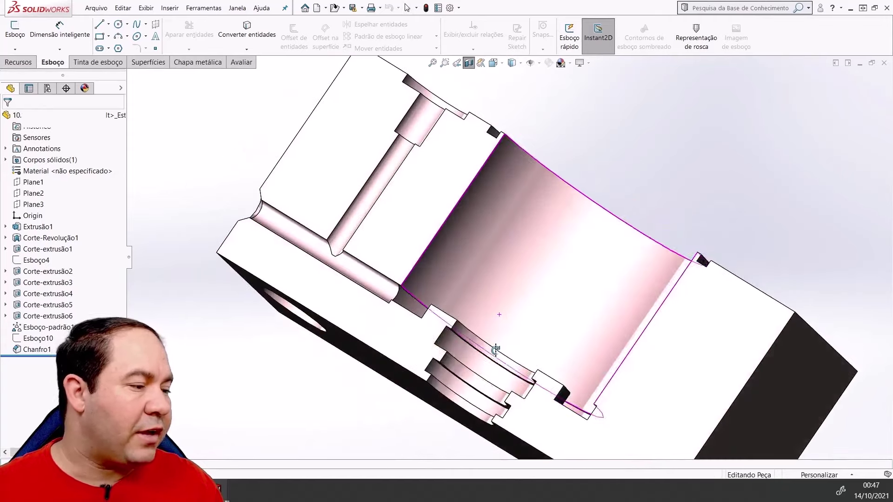
Step: Close in on the groove and look into the large internal bore from new angles
middle_drag(448, 344, 553, 375)
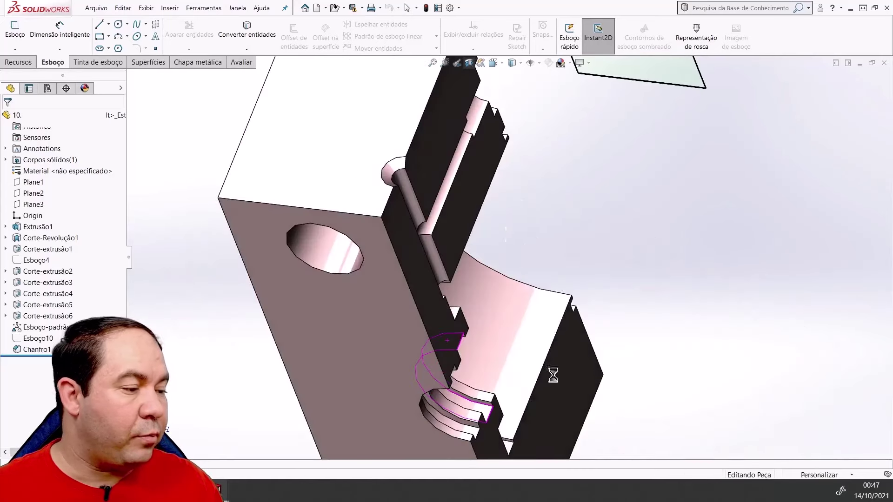
middle_drag(506, 234, 451, 339)
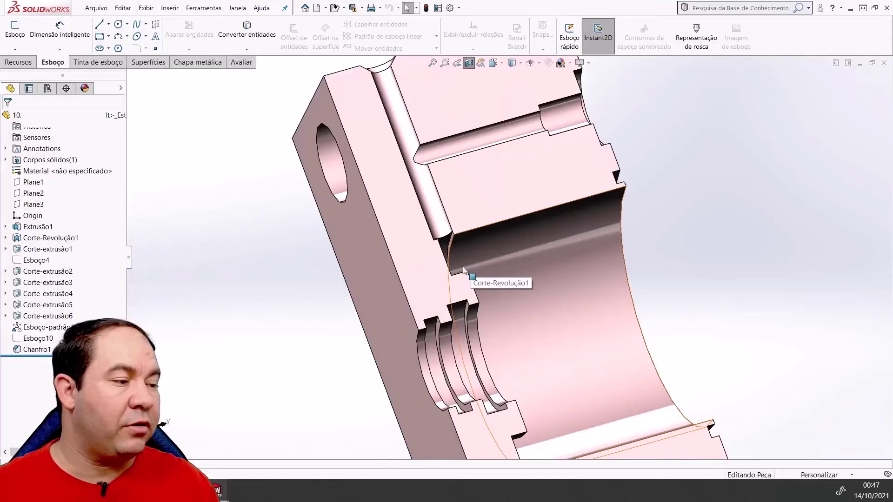
middle_drag(484, 261, 444, 109)
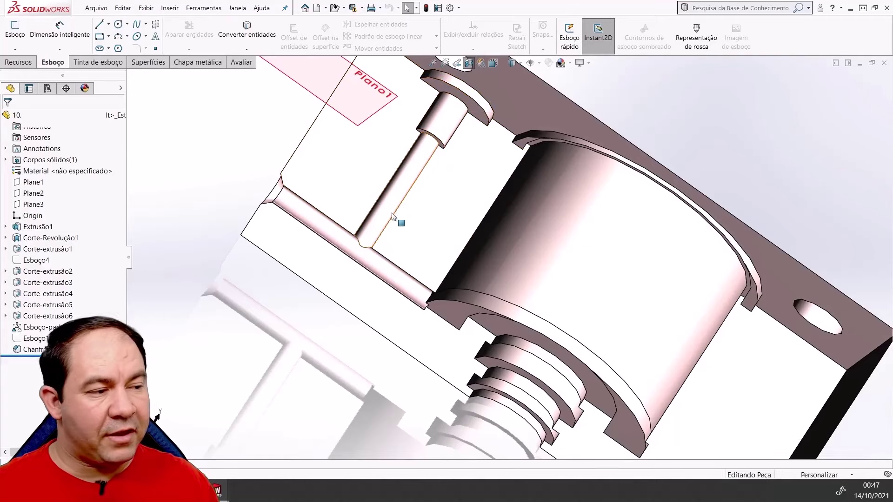
middle_drag(370, 256, 400, 295)
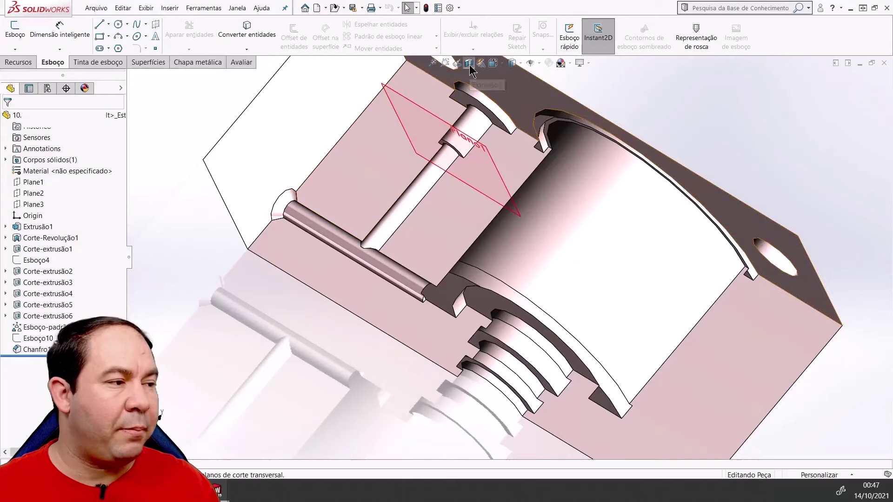
Step: Zoom out and orbit the uncut block to see its side, top and underside
scroll(642, 399, up, 5)
mouse_move(642, 398)
middle_down()
mouse_move(597, 243)
mouse_move(623, 144)
mouse_move(637, 141)
middle_up()
mouse_move(582, 275)
middle_down()
mouse_move(595, 252)
mouse_move(570, 258)
mouse_move(592, 259)
mouse_move(558, 251)
middle_up()
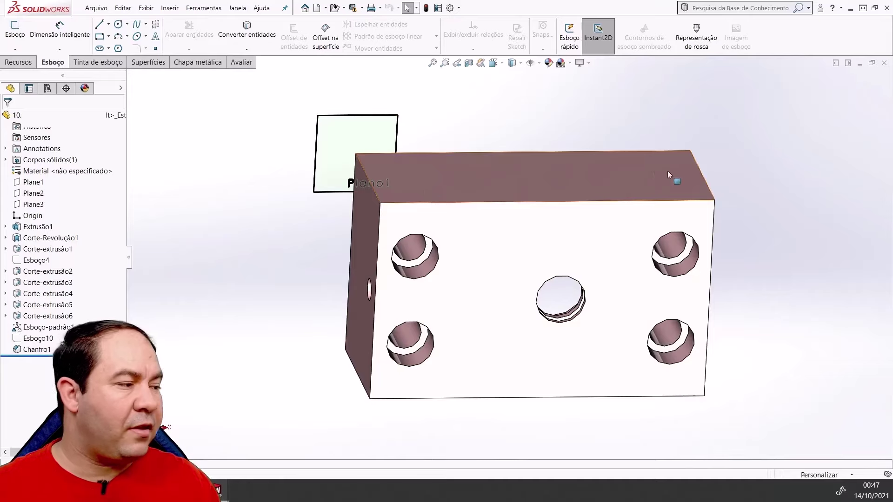
mouse_move(529, 365)
middle_down()
mouse_move(714, 259)
mouse_move(723, 270)
mouse_move(698, 169)
mouse_move(718, 164)
middle_up()
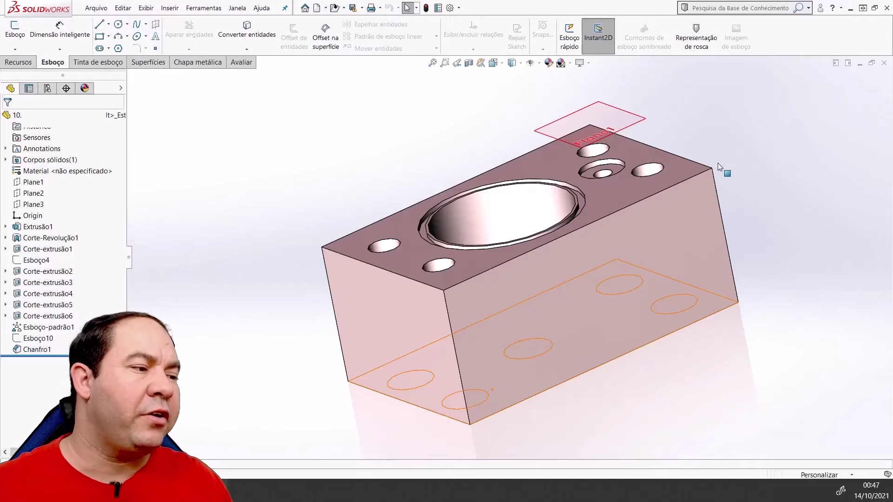
Step: Tilt the block to a steep top view, then close the part and answer the save-changes prompt
mouse_move(399, 199)
middle_down()
mouse_move(572, 367)
mouse_move(551, 339)
mouse_move(557, 343)
middle_up()
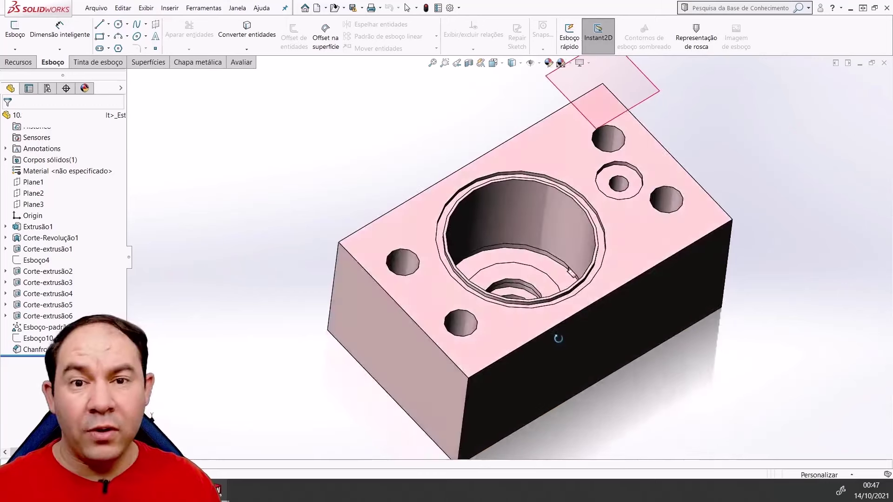
mouse_move(624, 154)
middle_down()
mouse_move(649, 225)
mouse_move(553, 228)
mouse_move(724, 322)
mouse_move(622, 339)
mouse_move(587, 251)
middle_up()
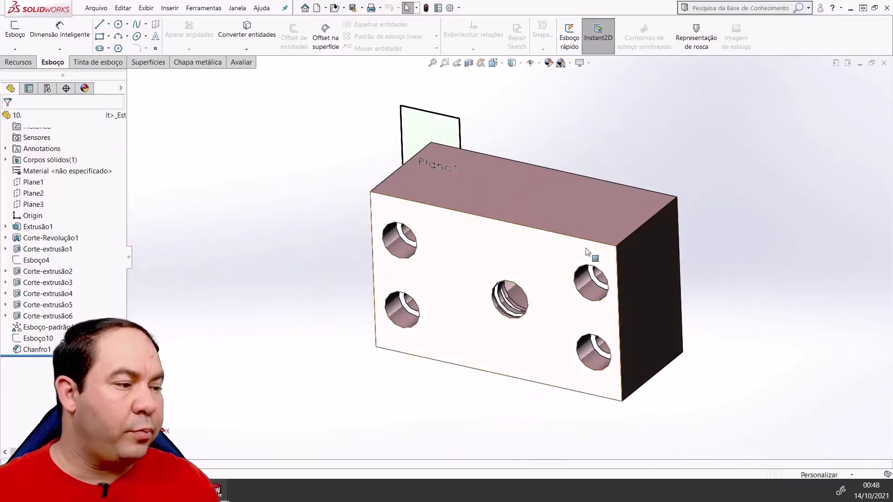
click(885, 63)
click(426, 239)
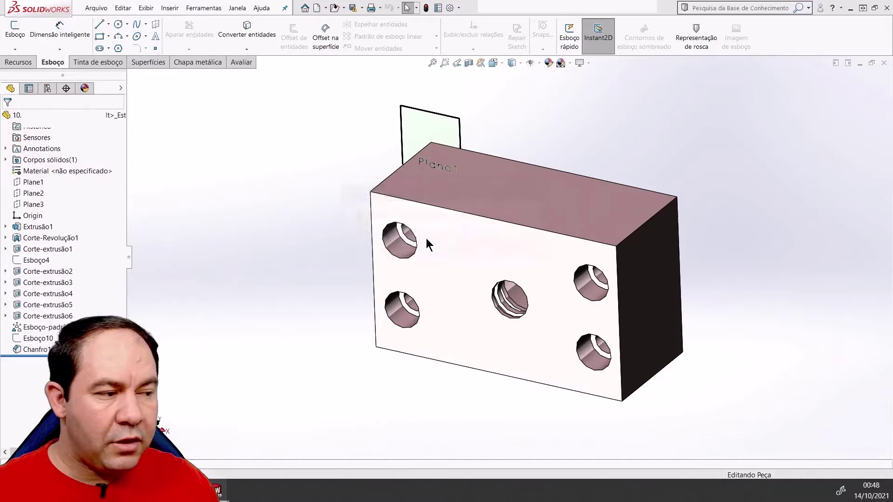
Step: Dismiss the rebuild prompt and orbit the assembly to show the orange side fittings
click(418, 203)
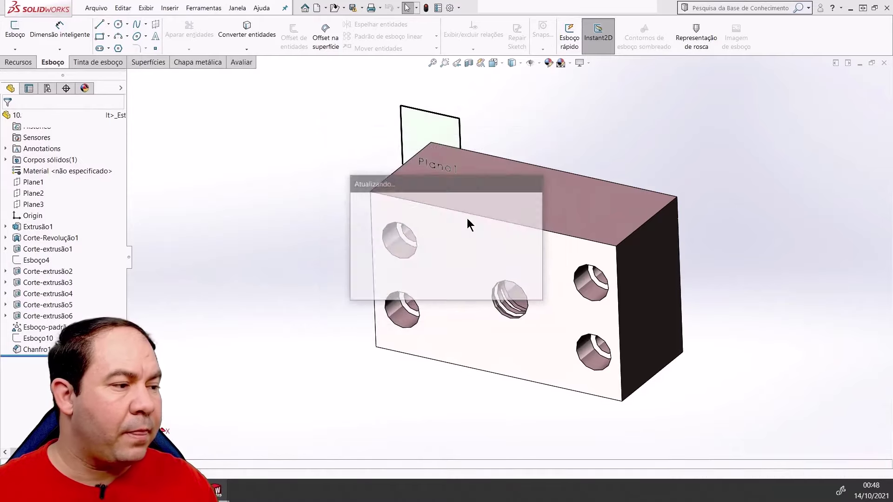
middle_drag(587, 232, 551, 167)
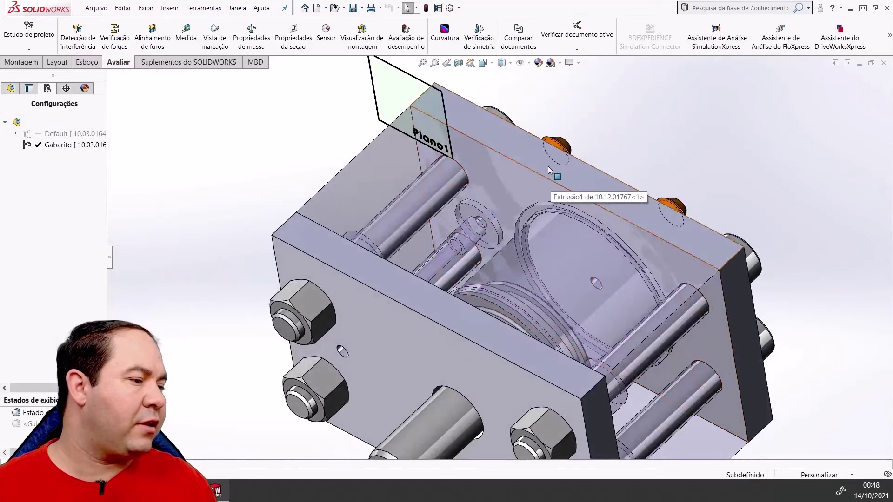
mouse_move(445, 272)
middle_down()
mouse_move(523, 313)
mouse_move(501, 365)
middle_up()
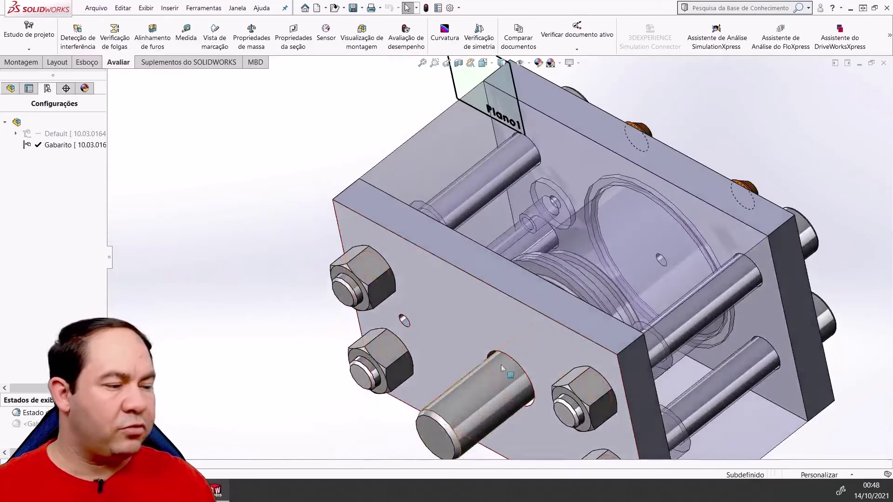
scroll(490, 273, up, 3)
middle_drag(554, 189, 549, 212)
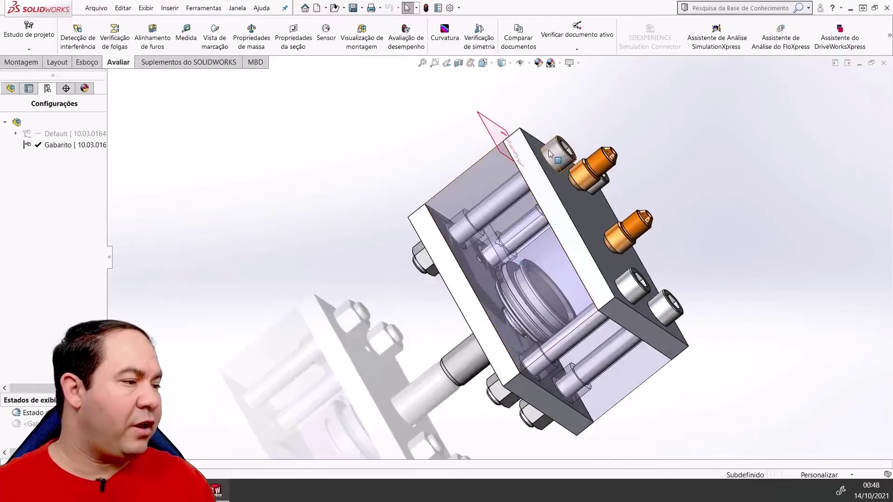
Step: Select Plano1, then orbit past the hex-nut side toward the piston area
right_click(483, 119)
key(Escape)
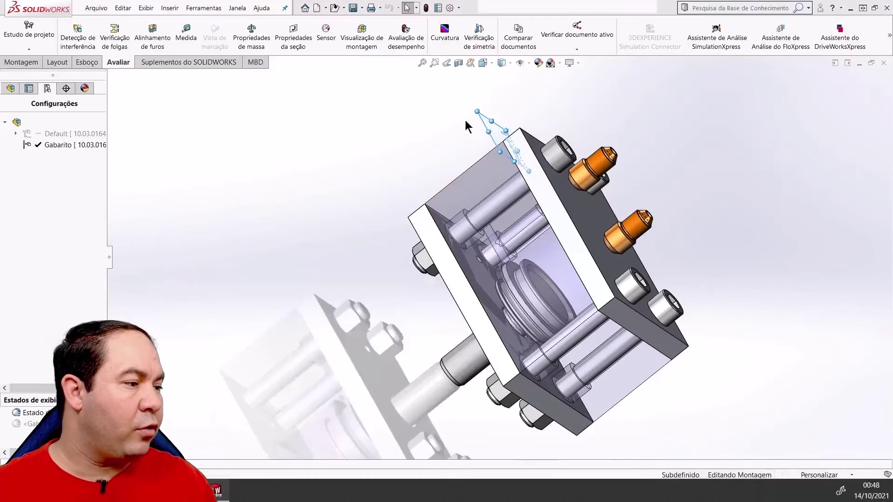
scroll(627, 206, up, 5)
scroll(627, 206, down, 5)
mouse_move(626, 205)
middle_down()
mouse_move(575, 342)
mouse_move(552, 310)
middle_up()
scroll(552, 309, down, 5)
scroll(552, 310, down, 3)
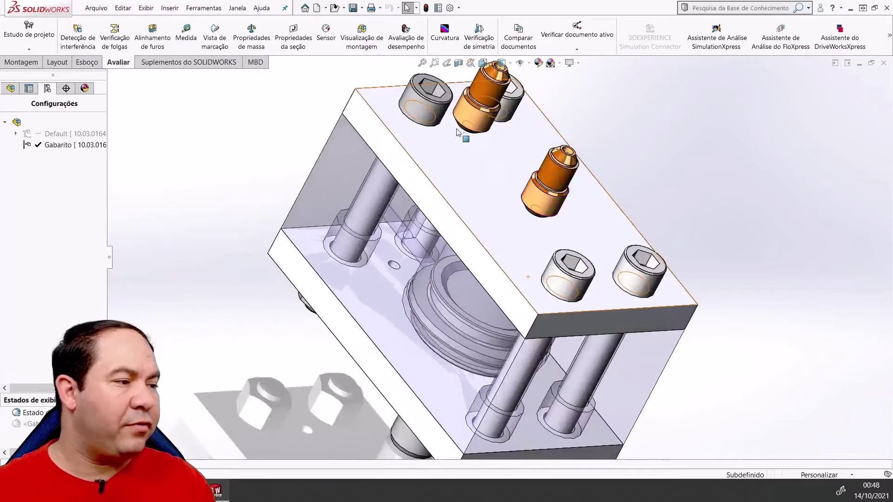
mouse_move(462, 236)
middle_down()
mouse_move(530, 164)
mouse_move(473, 110)
middle_up()
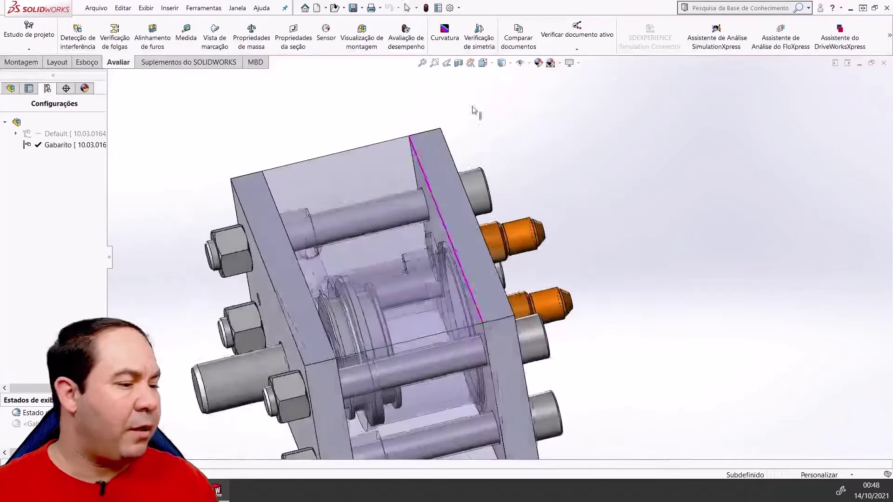
scroll(449, 326, up, 3)
middle_drag(449, 326, 435, 308)
scroll(435, 308, down, 3)
scroll(434, 305, down, 1)
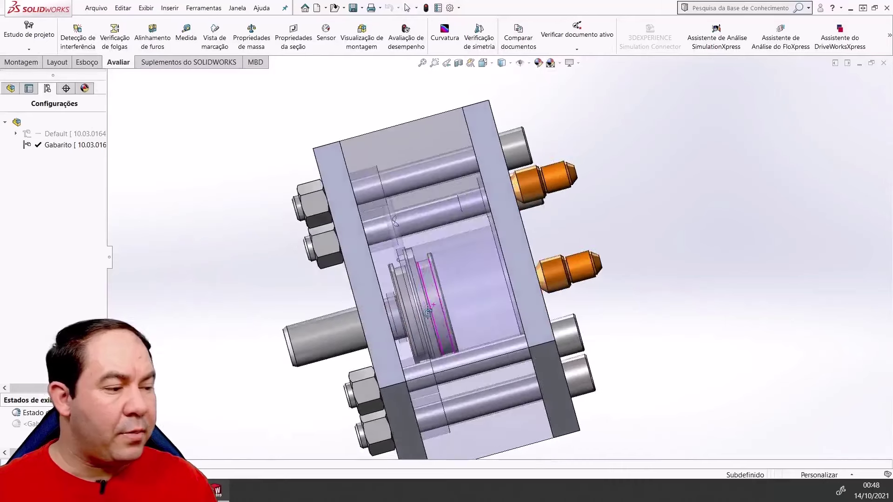
Step: Slide the piston back and forth along its cylinder and orbit to an isometric view
mouse_move(428, 310)
mouse_down()
mouse_move(490, 279)
mouse_move(414, 259)
mouse_up()
mouse_move(414, 260)
middle_down()
mouse_move(468, 248)
mouse_move(421, 192)
middle_up()
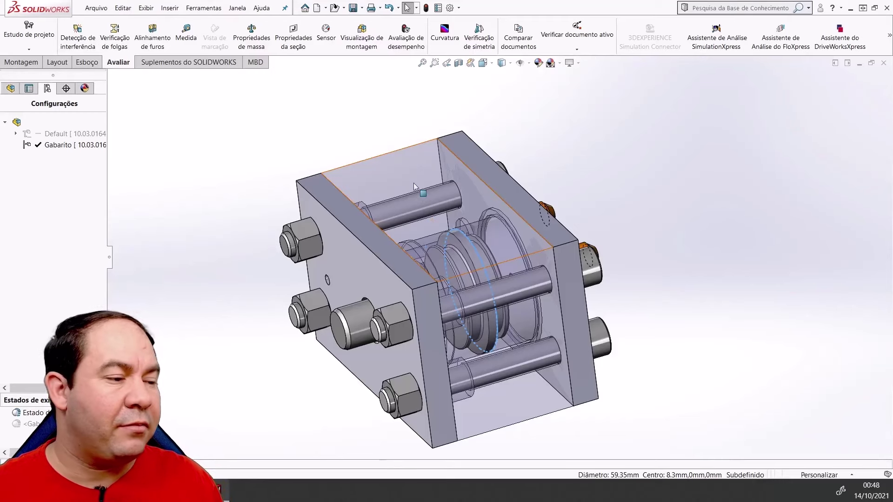
mouse_move(368, 283)
middle_down()
mouse_move(382, 270)
mouse_move(361, 252)
middle_up()
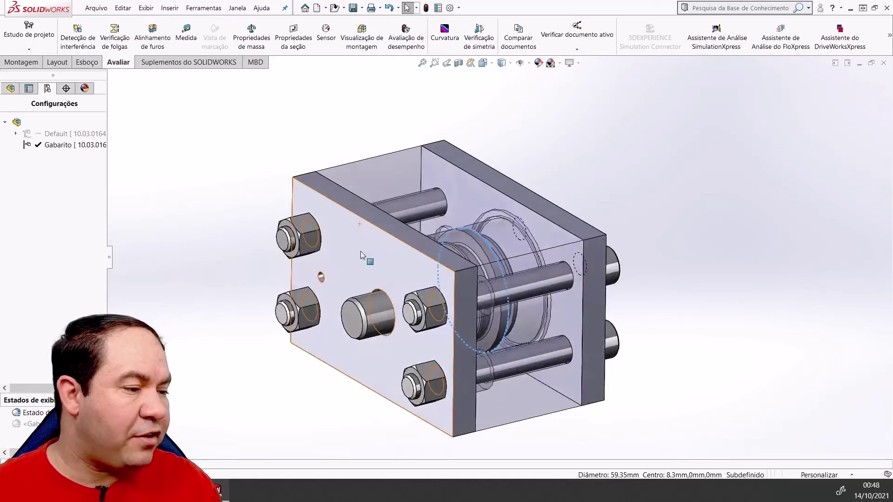
Step: Turn the view square to the front plate face and zoom to fit it
click(362, 239)
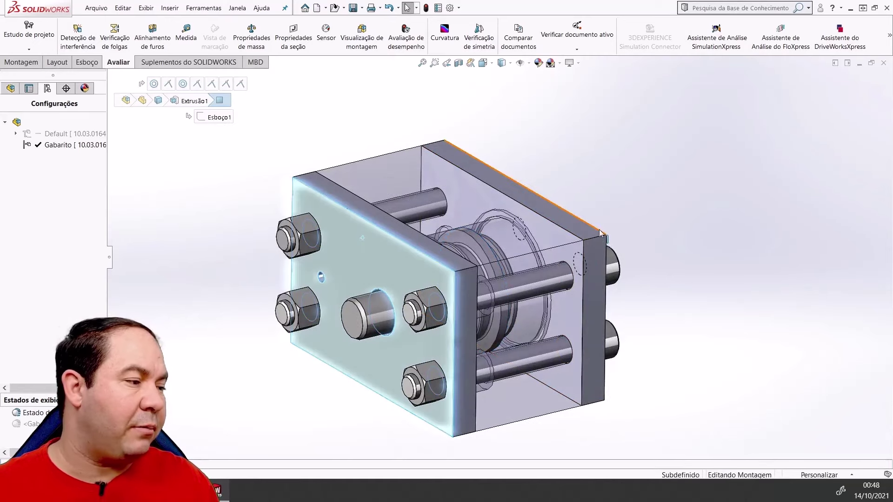
mouse_move(465, 326)
middle_down()
mouse_move(497, 290)
mouse_move(484, 279)
mouse_move(468, 286)
mouse_move(456, 256)
mouse_move(464, 245)
middle_up()
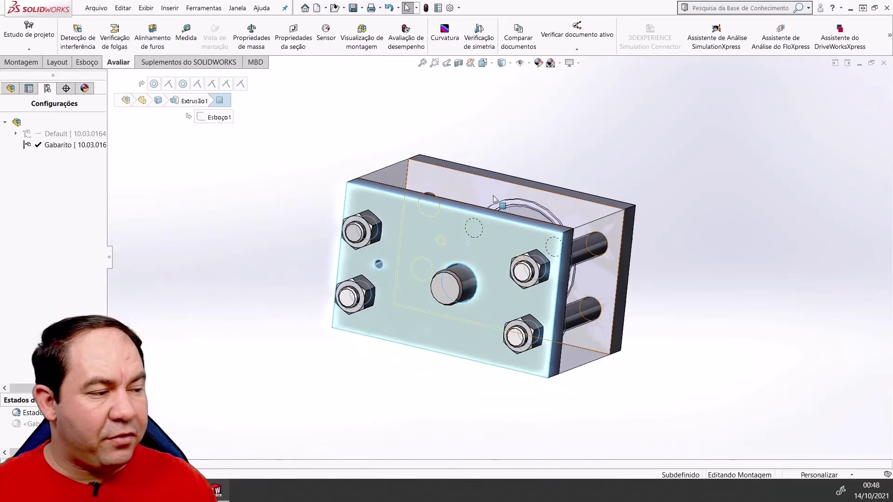
click(440, 224)
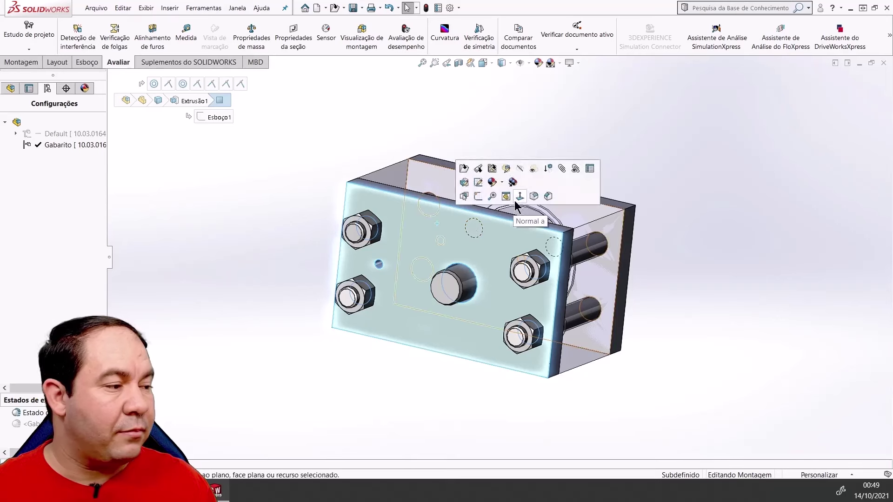
click(515, 199)
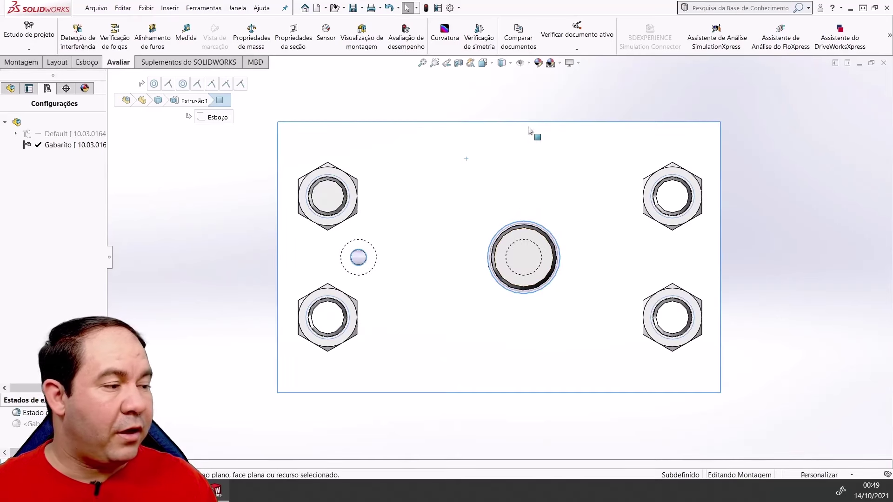
key(f)
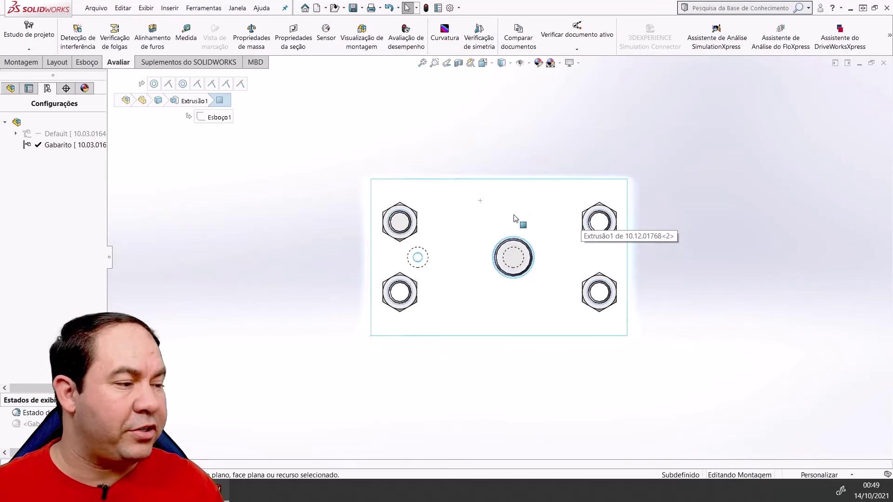
Step: Zoom out and return the assembly to an isometric view (Ctrl+7)
scroll(517, 221, down, 1)
scroll(514, 312, down, 2)
key(ctrl+7)
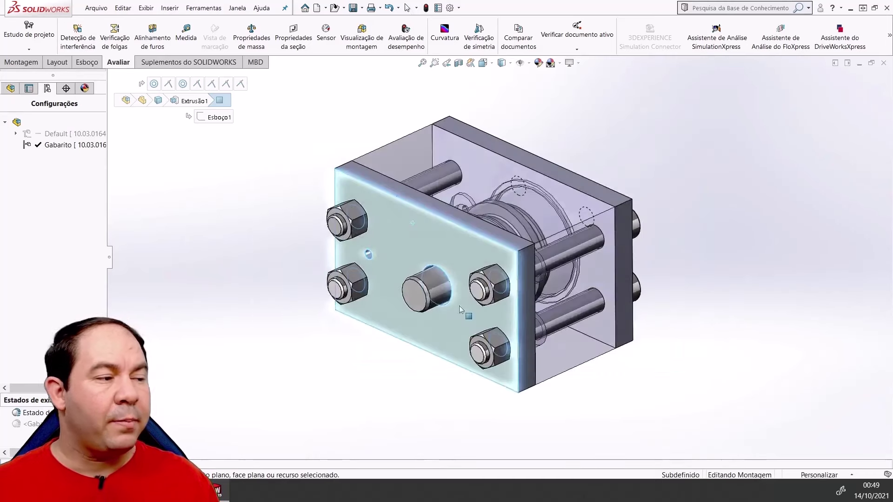